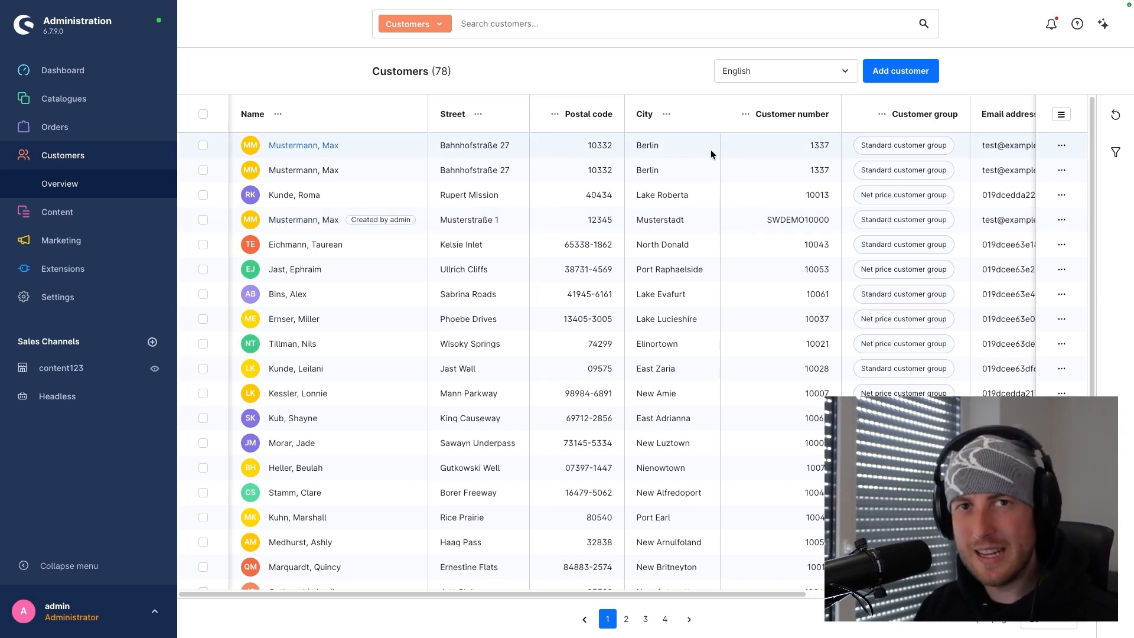
- Narrow the Name column in the customer list
scroll(662, 273, down, 3)
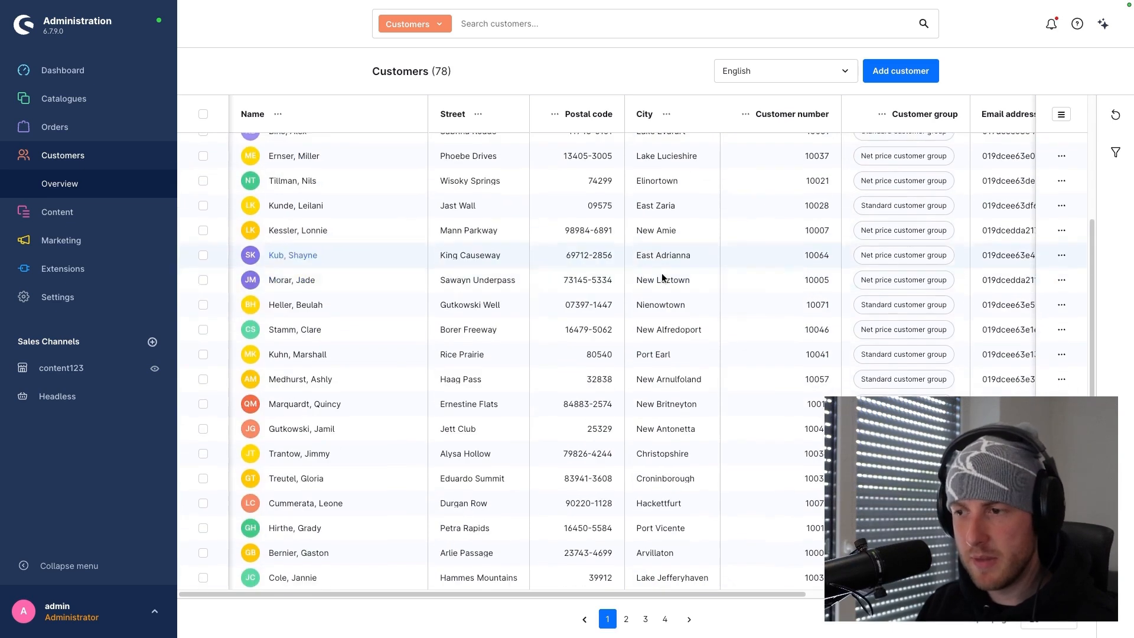
scroll(662, 273, up, 3)
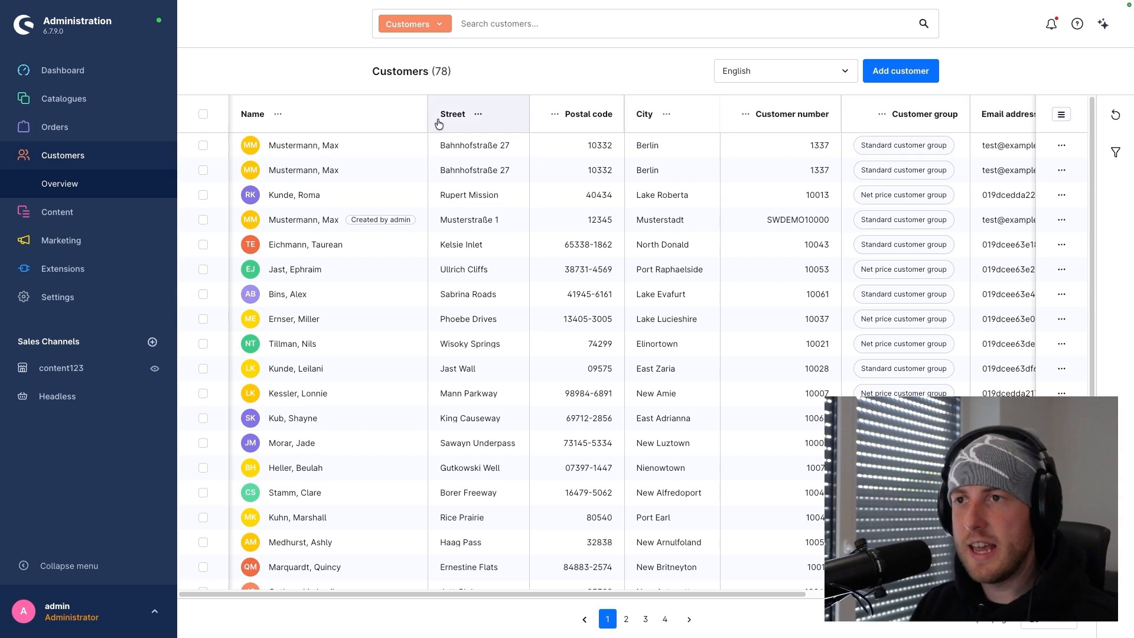
drag(426, 112, 384, 114)
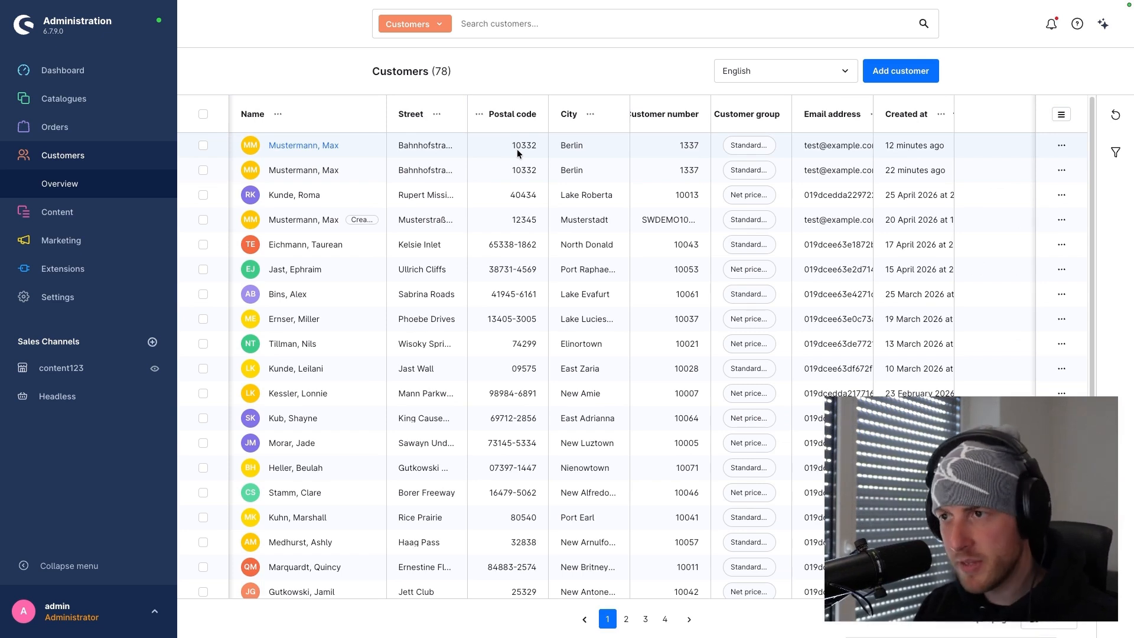
- Show the Sales Channel column in the customer list
click(1060, 118)
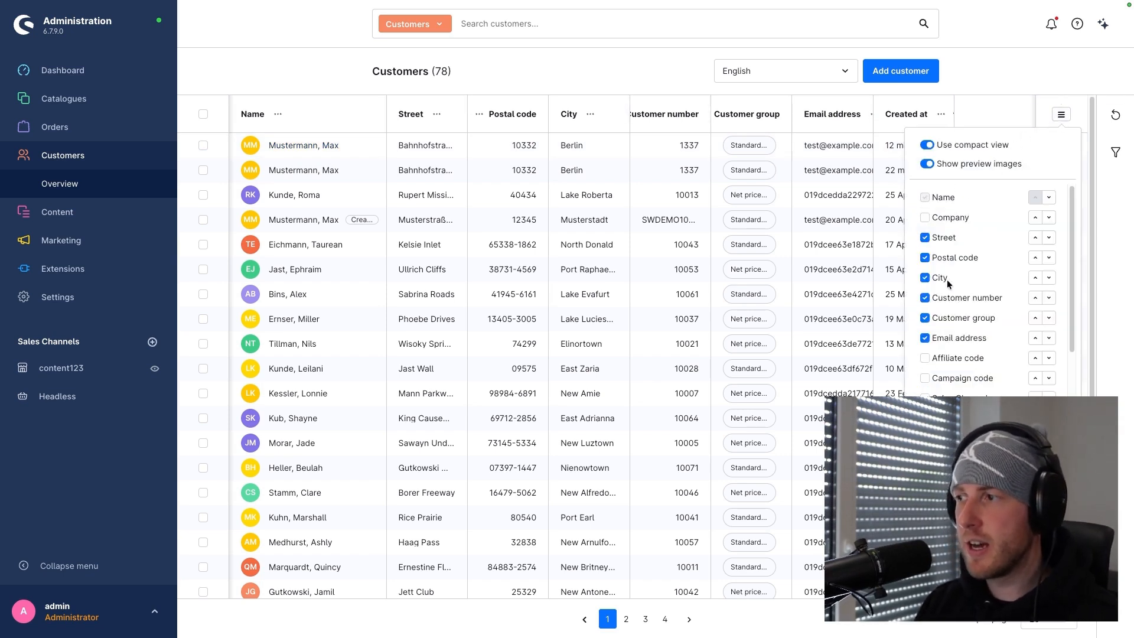
scroll(1002, 283, down, 2)
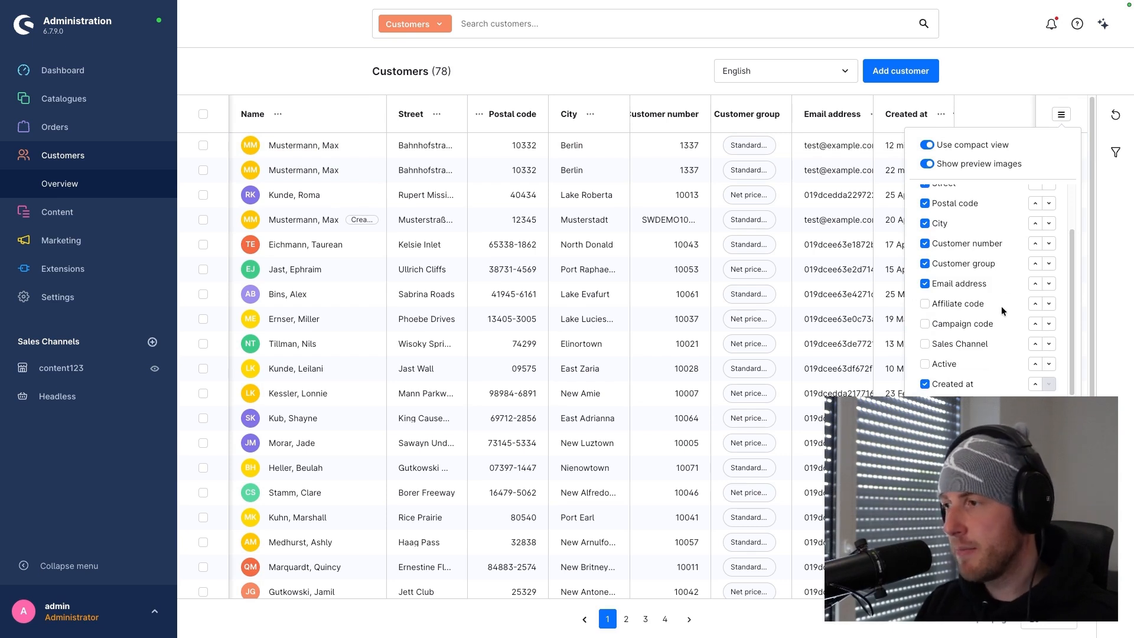
click(946, 343)
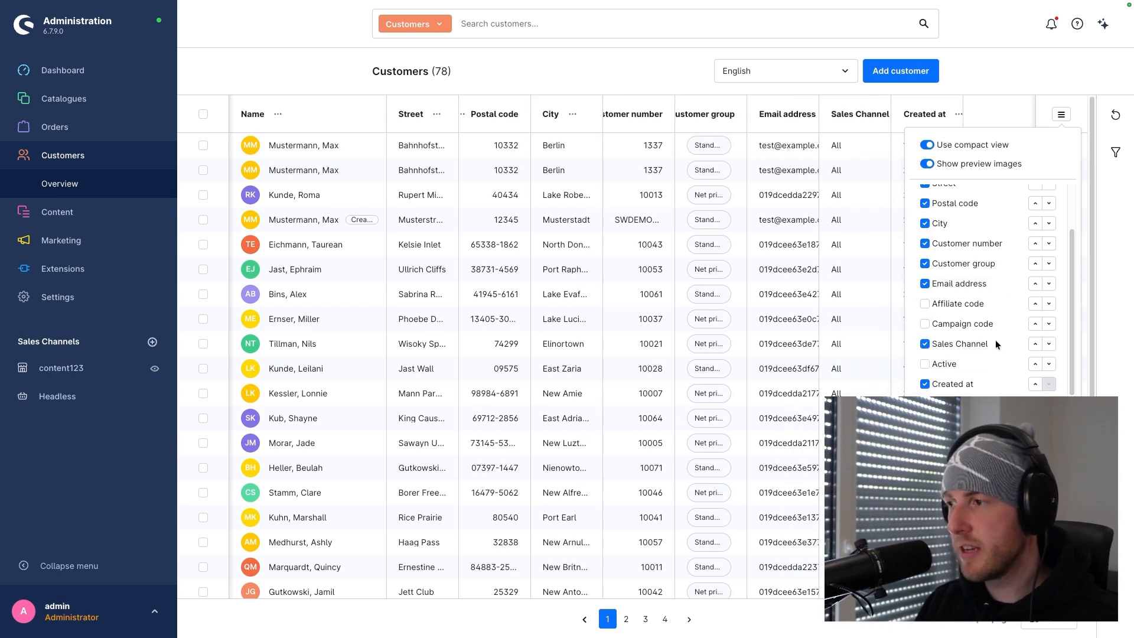
- Move the Sales Channel column directly after Street and widen it slightly
click(1036, 344)
click(1036, 324)
click(1036, 304)
click(1035, 284)
click(1035, 264)
click(1036, 243)
click(1035, 224)
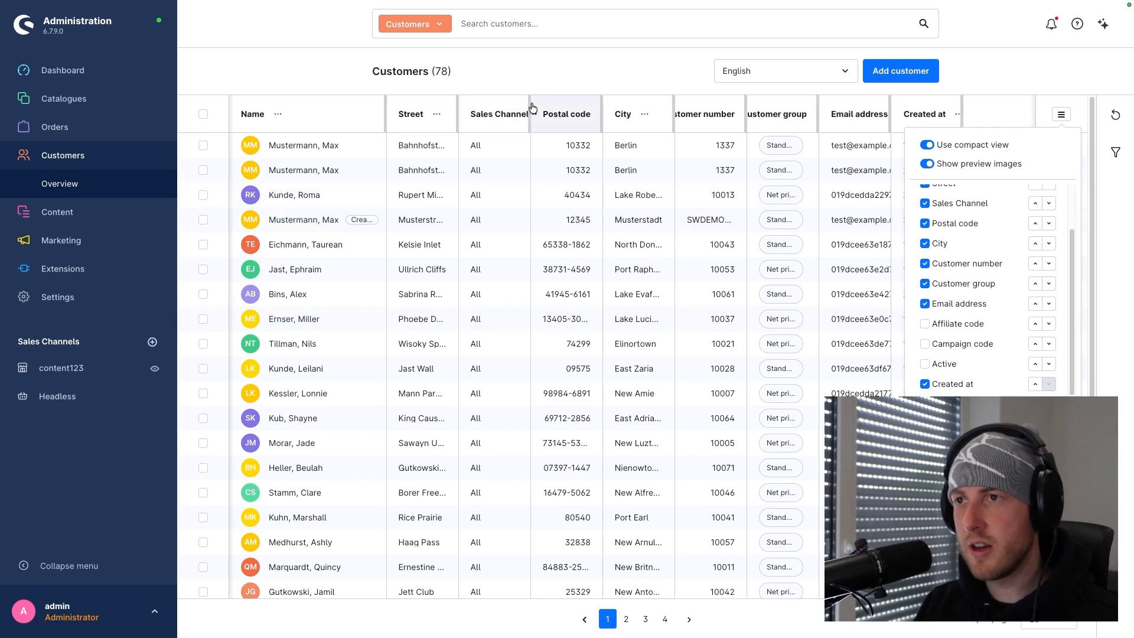
mouse_move(530, 107)
mouse_down()
mouse_move(559, 105)
mouse_move(540, 105)
mouse_up()
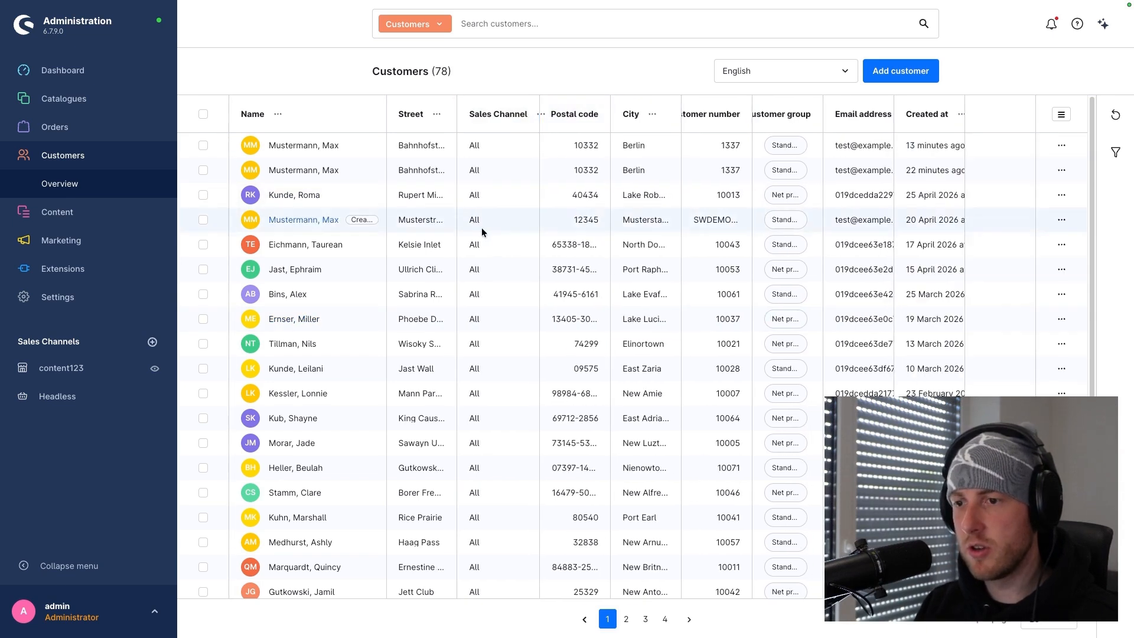
- Set the customer list to show 100 entries per page
scroll(482, 236, down, 3)
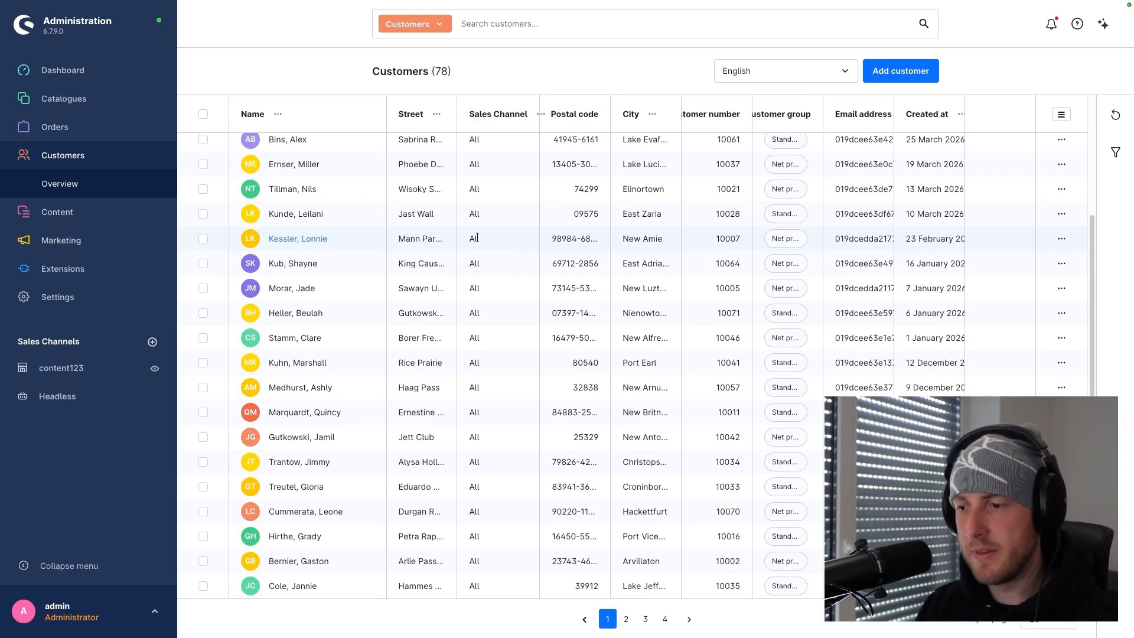
scroll(491, 257, up, 2)
scroll(490, 262, up, 3)
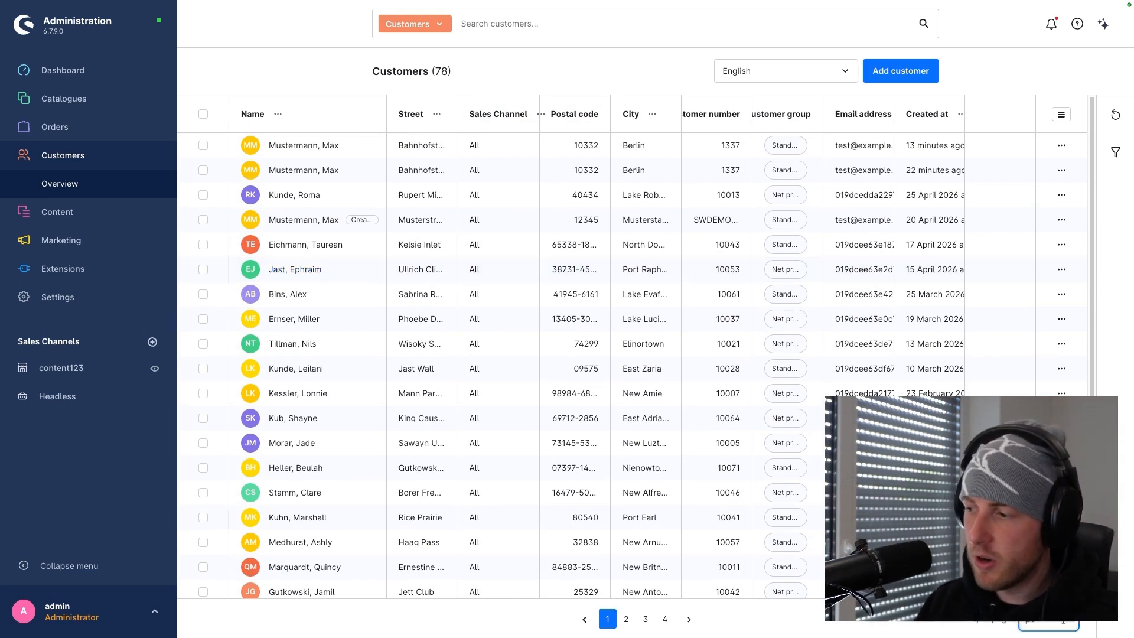
click(1055, 590)
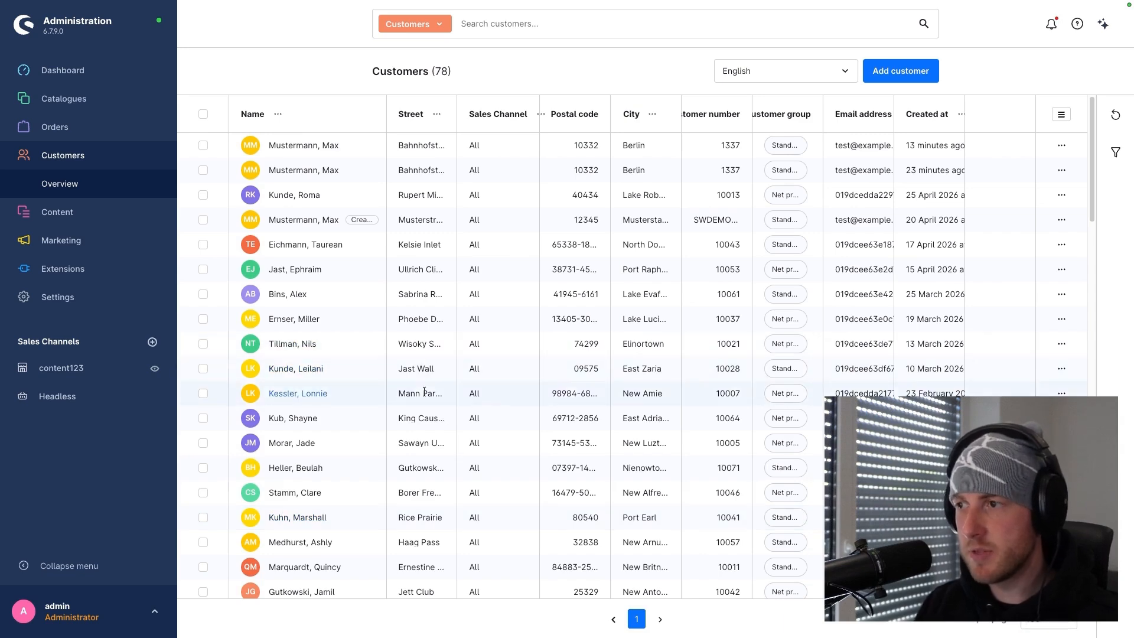
- Look through the extended customer list and view the languages available for it
scroll(499, 396, down, 10)
scroll(498, 393, up, 10)
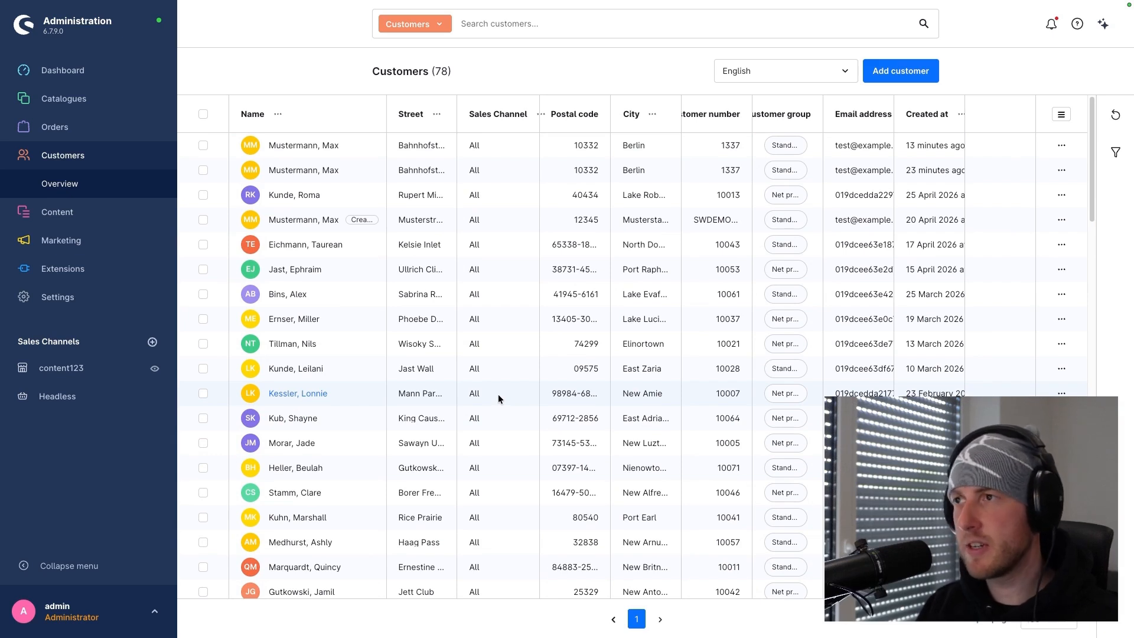
click(738, 72)
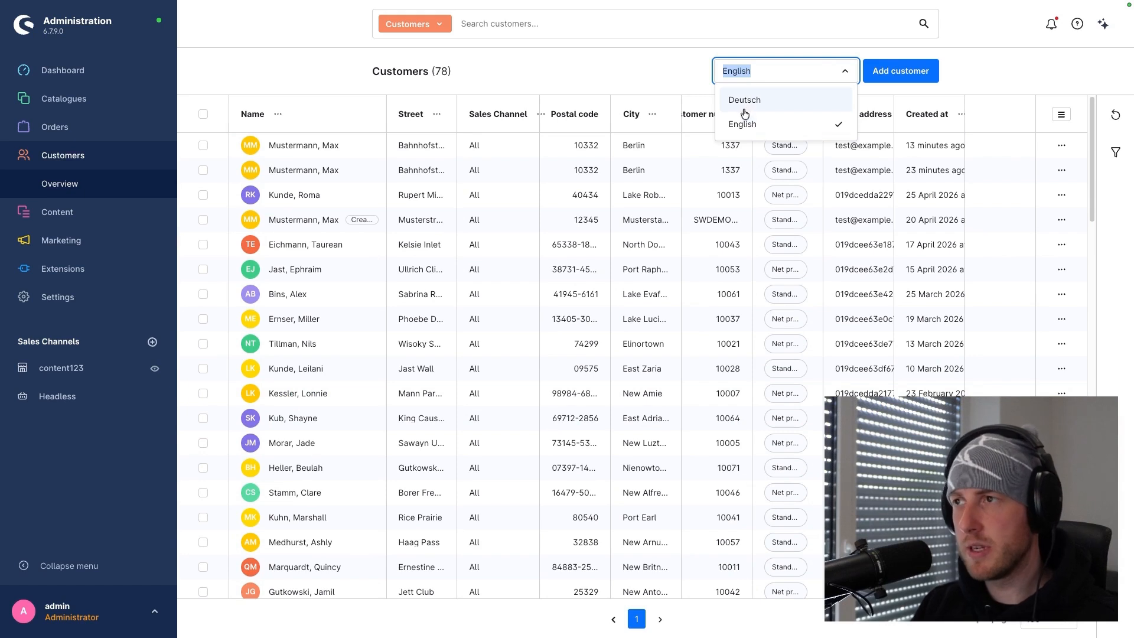
click(670, 80)
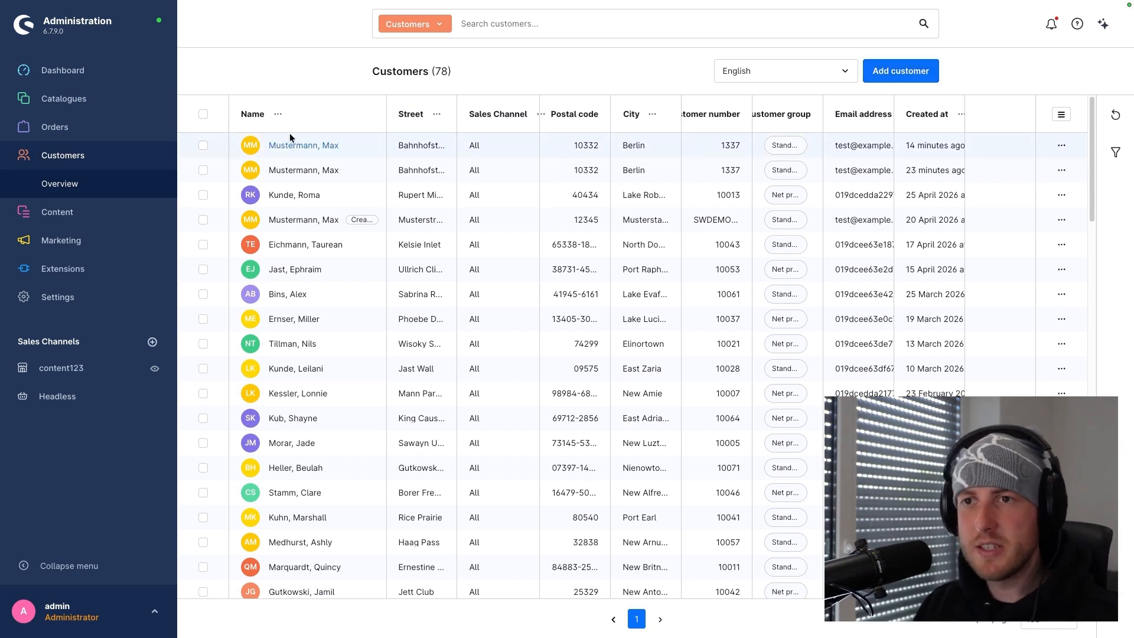
- Open the first customer's record and review the account details, default addresses and custom fields
click(298, 147)
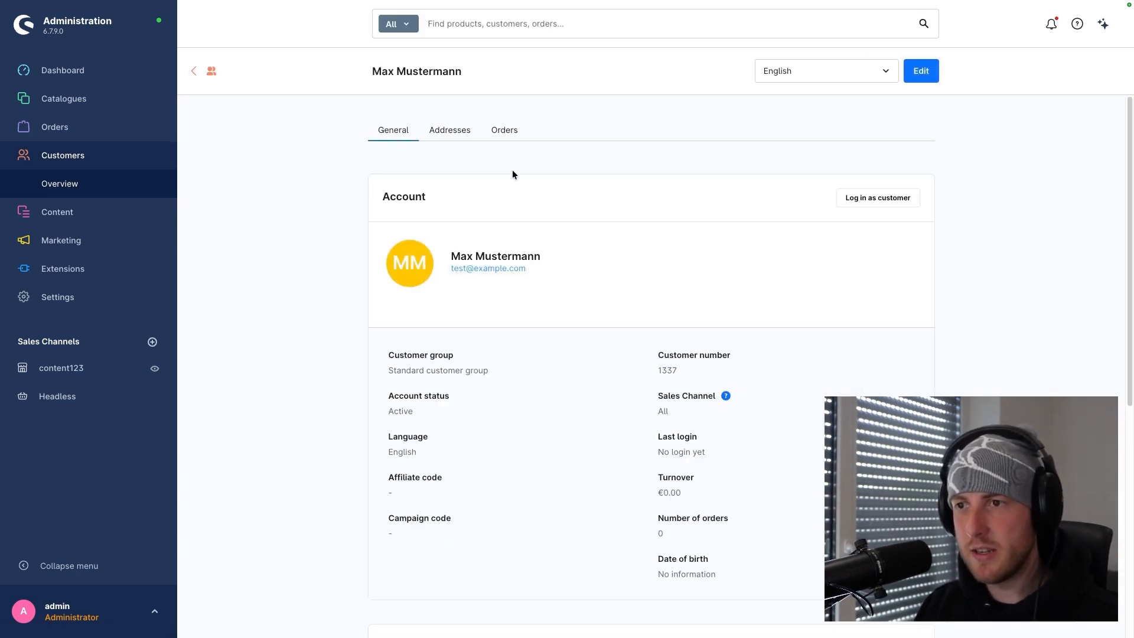
scroll(512, 179, down, 3)
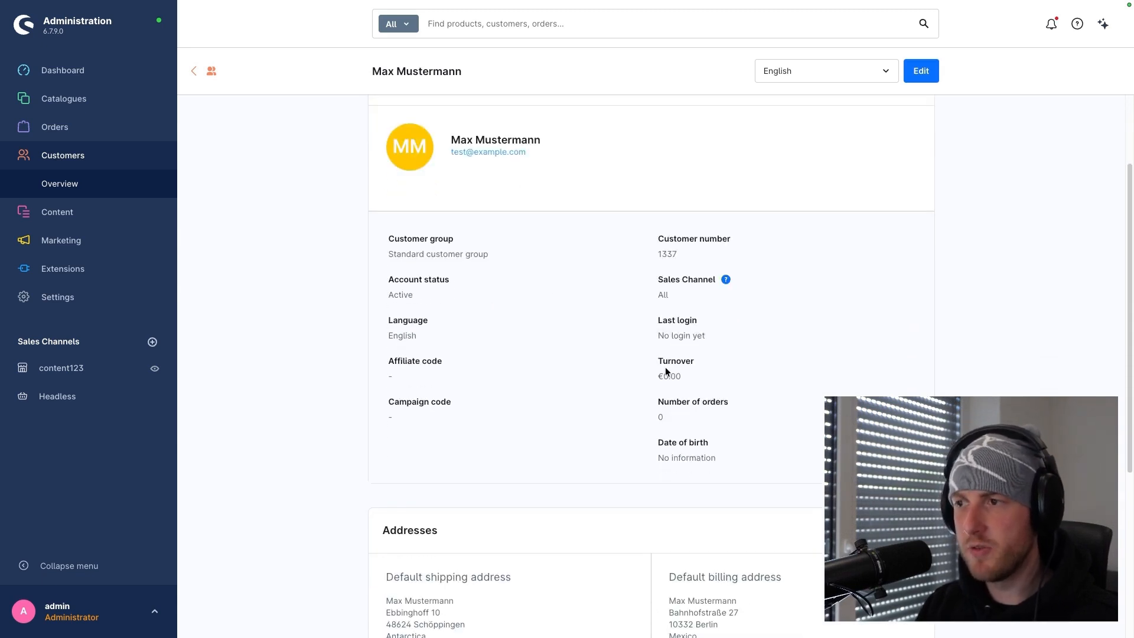
scroll(504, 327, down, 4)
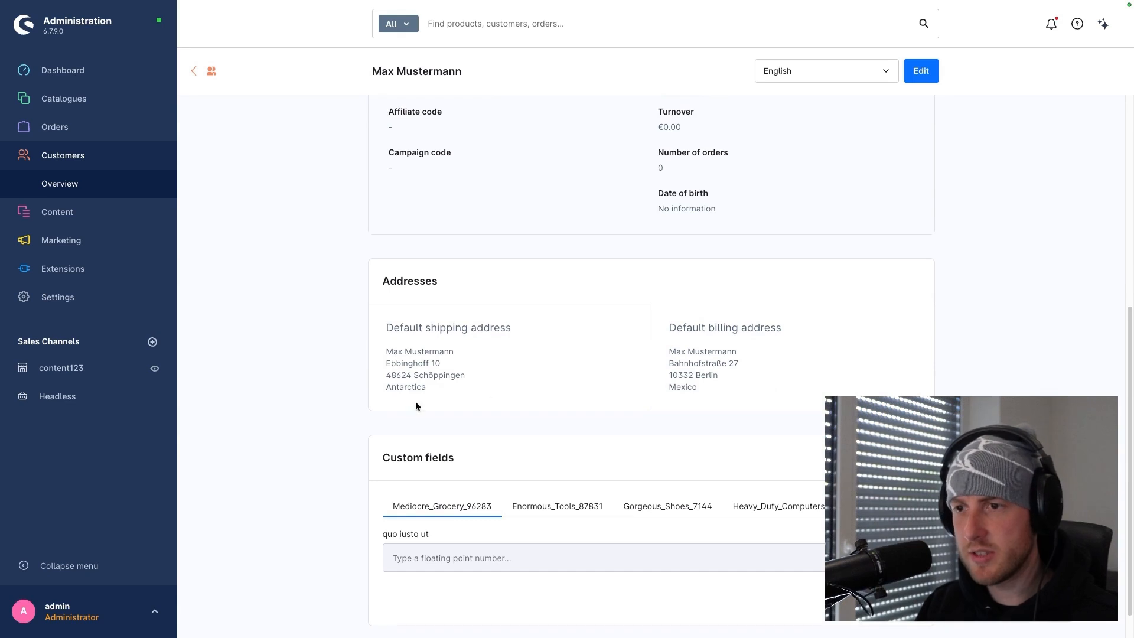
scroll(537, 390, up, 6)
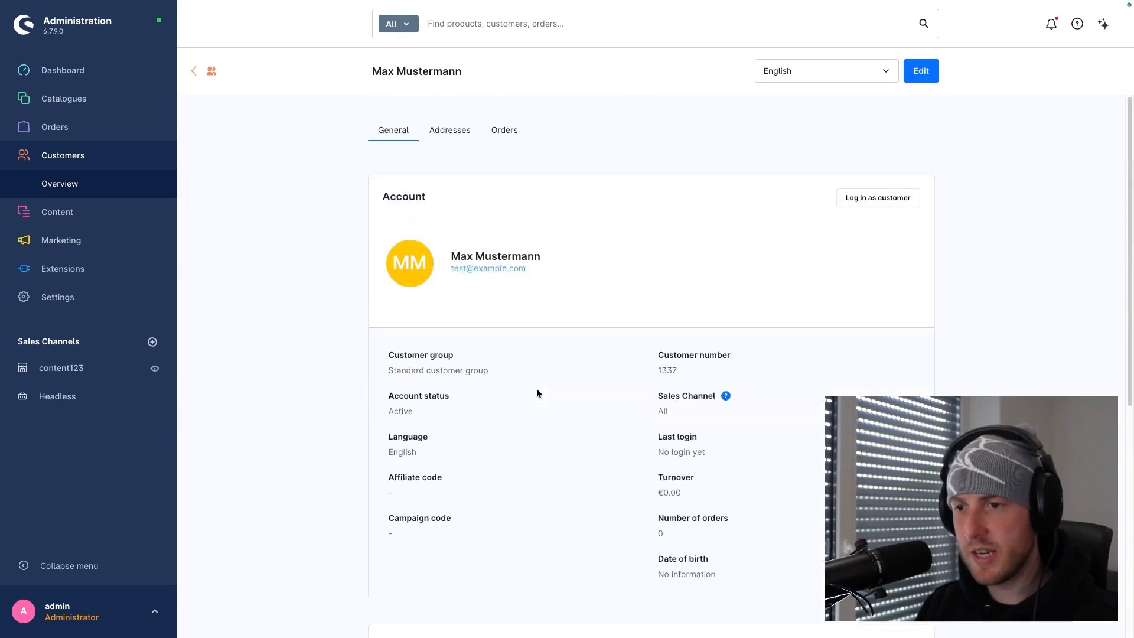
- View the customer's addresses and orders, and return to the general details
click(458, 137)
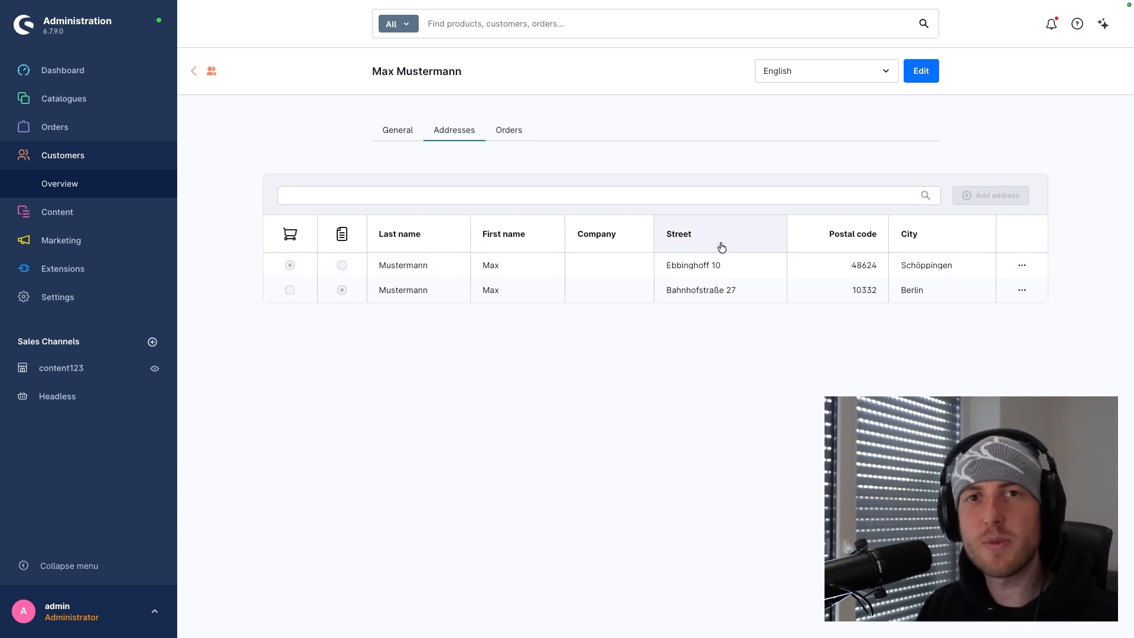
click(514, 133)
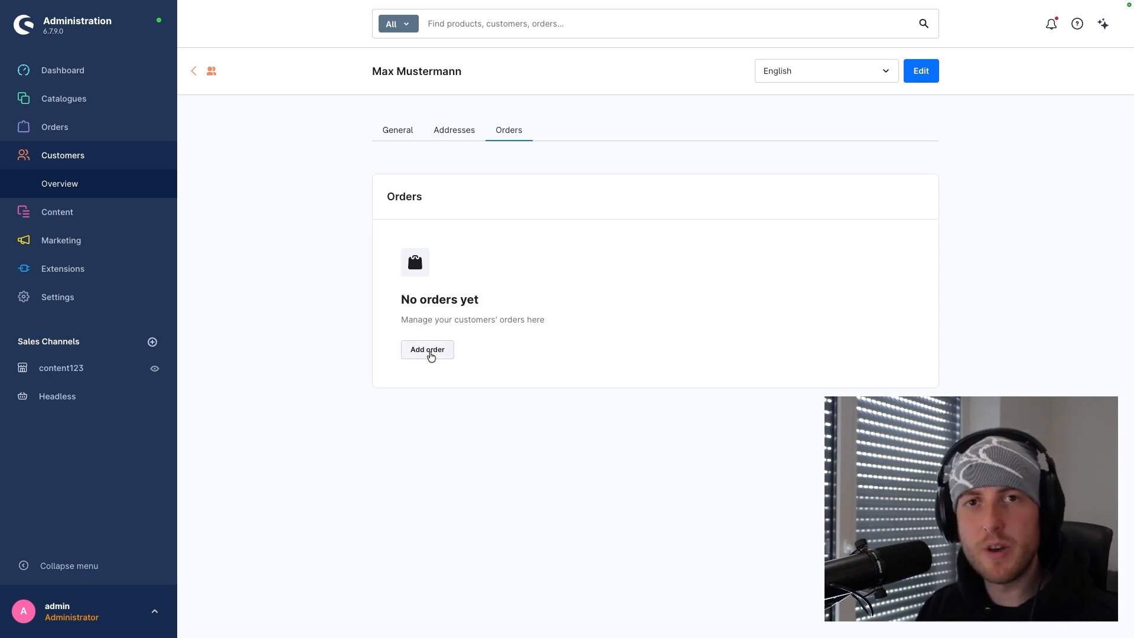
click(397, 130)
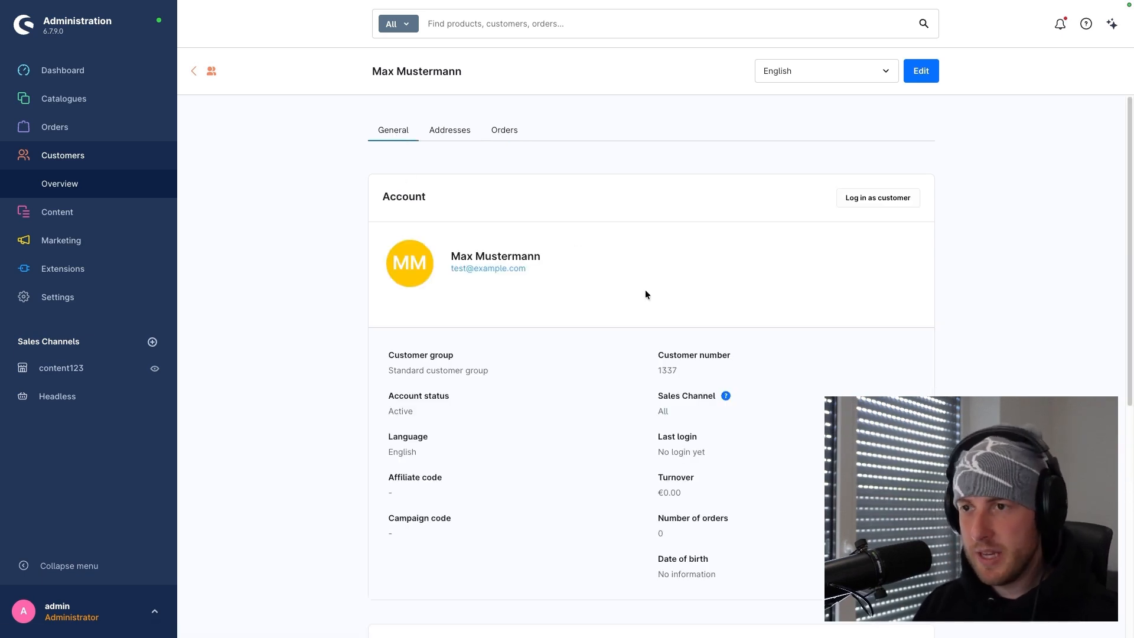
- Put the customer record into edit mode and view the Customer type and Salutation choices without changing them
click(919, 72)
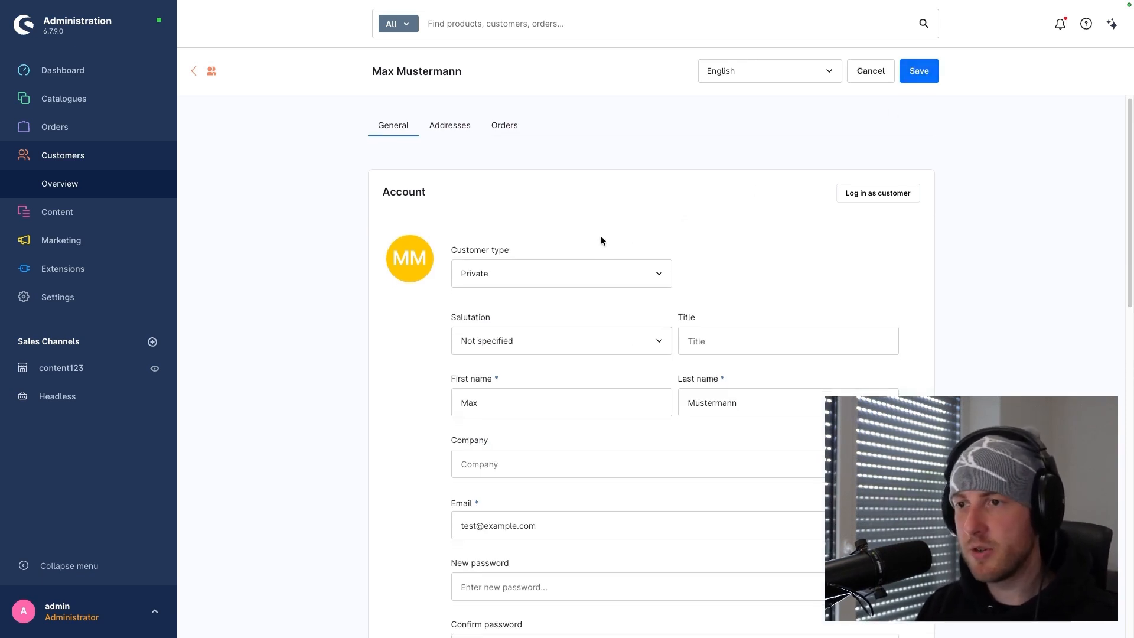
scroll(597, 235, down, 1)
click(576, 235)
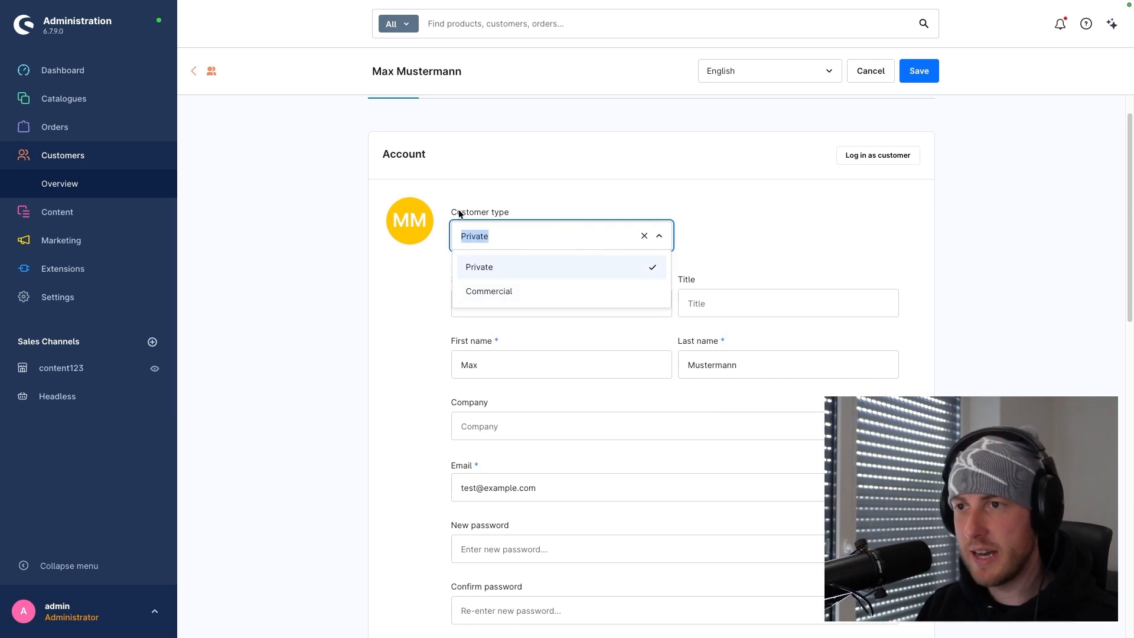
click(428, 275)
scroll(432, 278, down, 1)
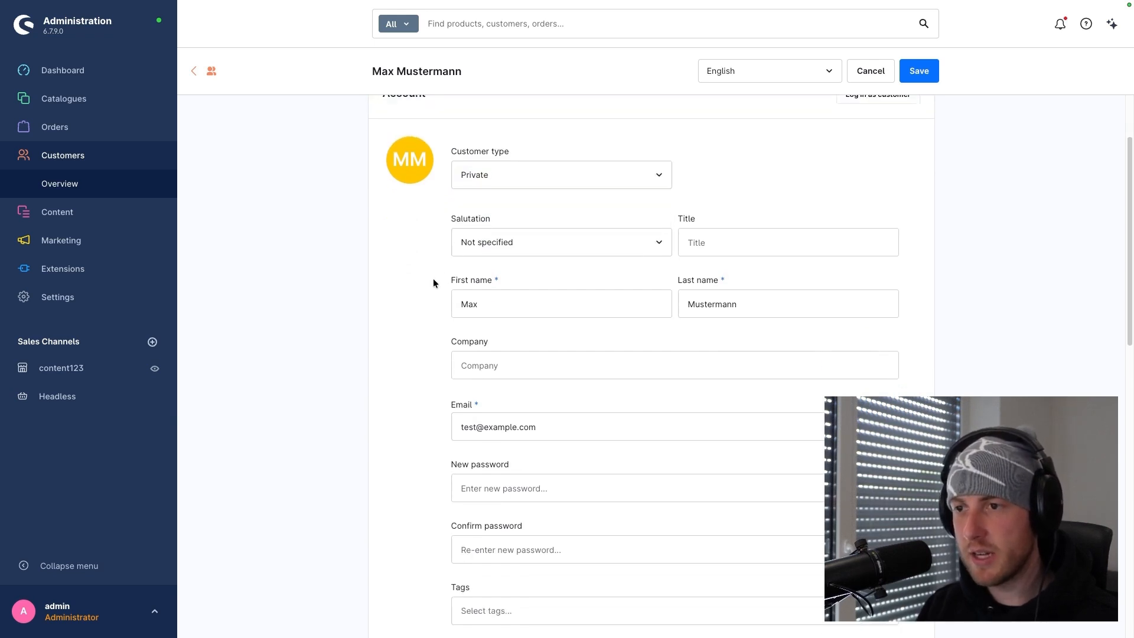
click(512, 254)
click(422, 271)
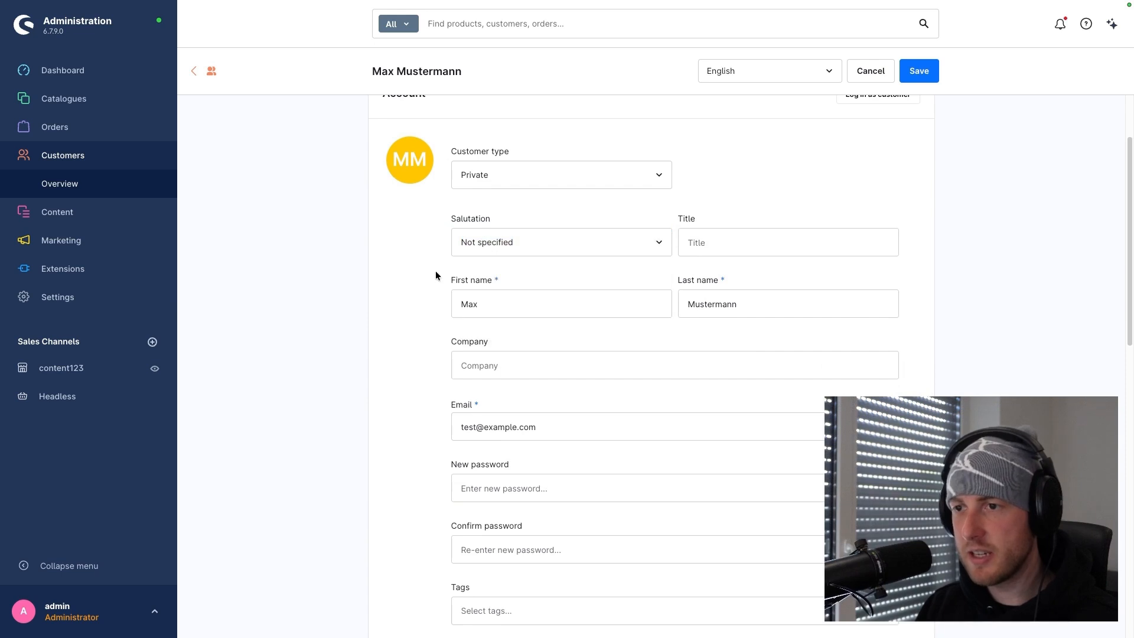
- Examine the remaining editable customer fields, from name, email and password to customer group, language, codes, addresses and custom fields
scroll(502, 269, down, 1)
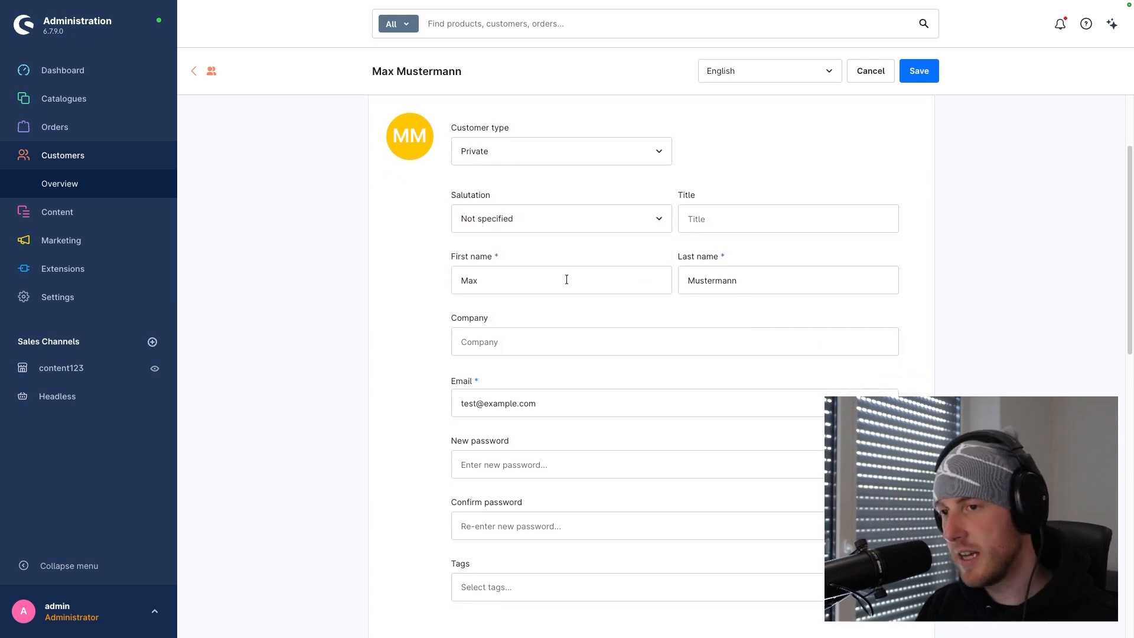
scroll(557, 275, down, 3)
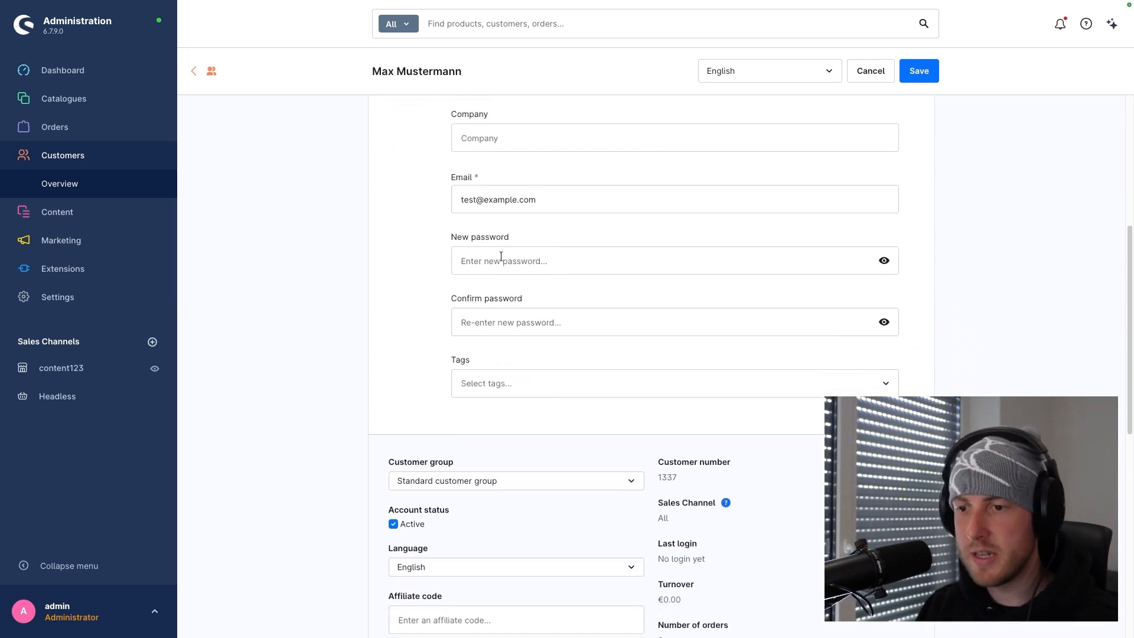
scroll(502, 256, down, 1)
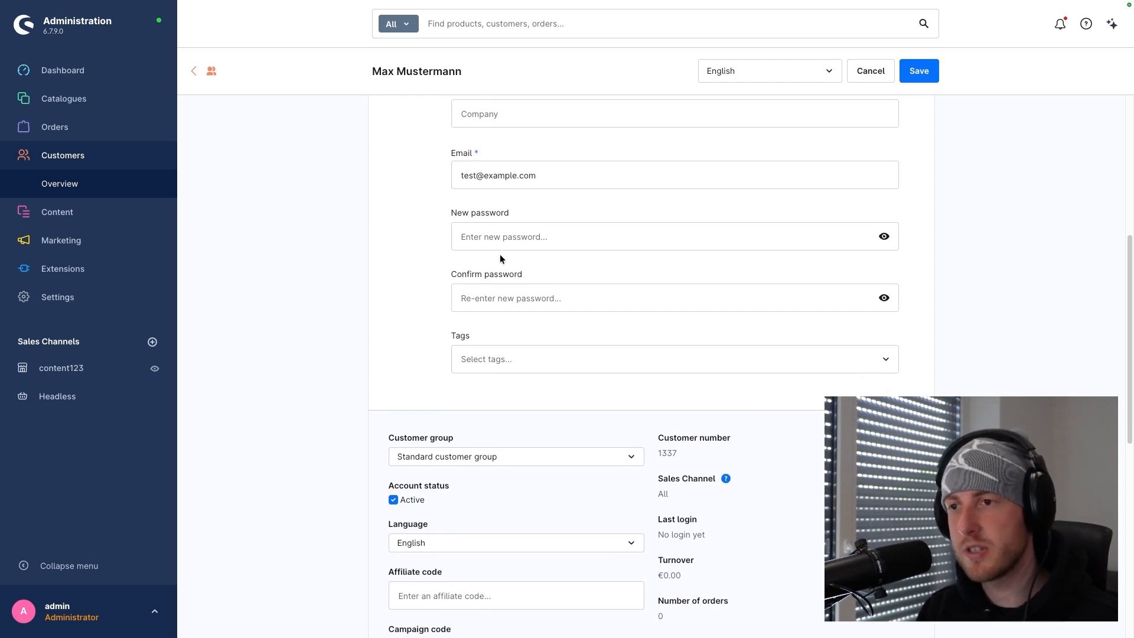
scroll(500, 258, down, 2)
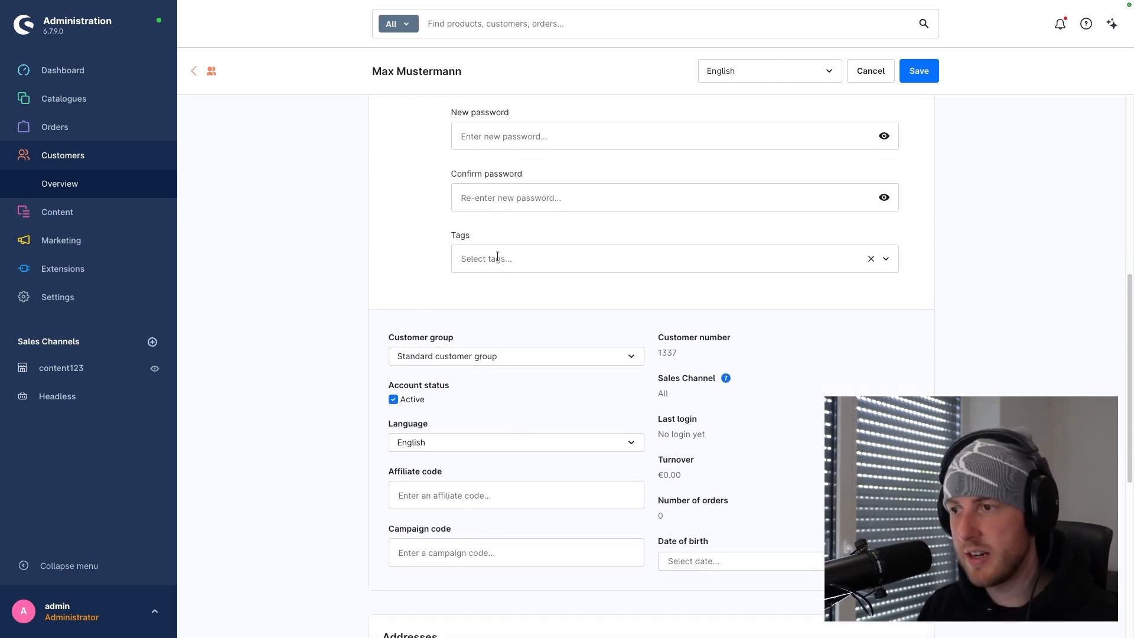
scroll(496, 260, down, 1)
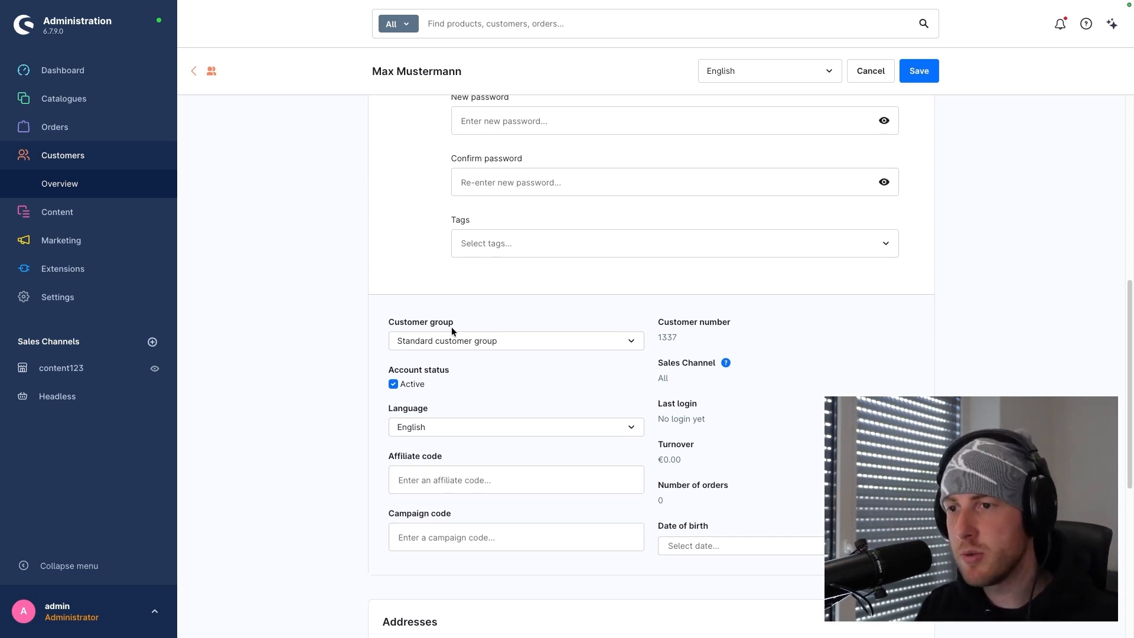
scroll(506, 353, down, 2)
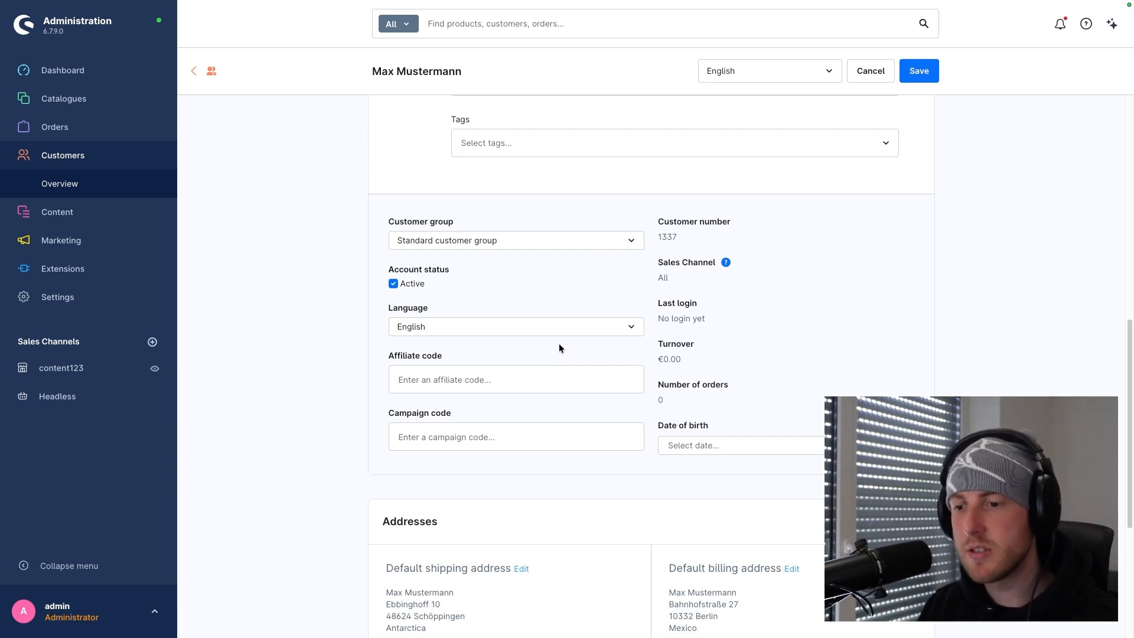
scroll(559, 346, down, 3)
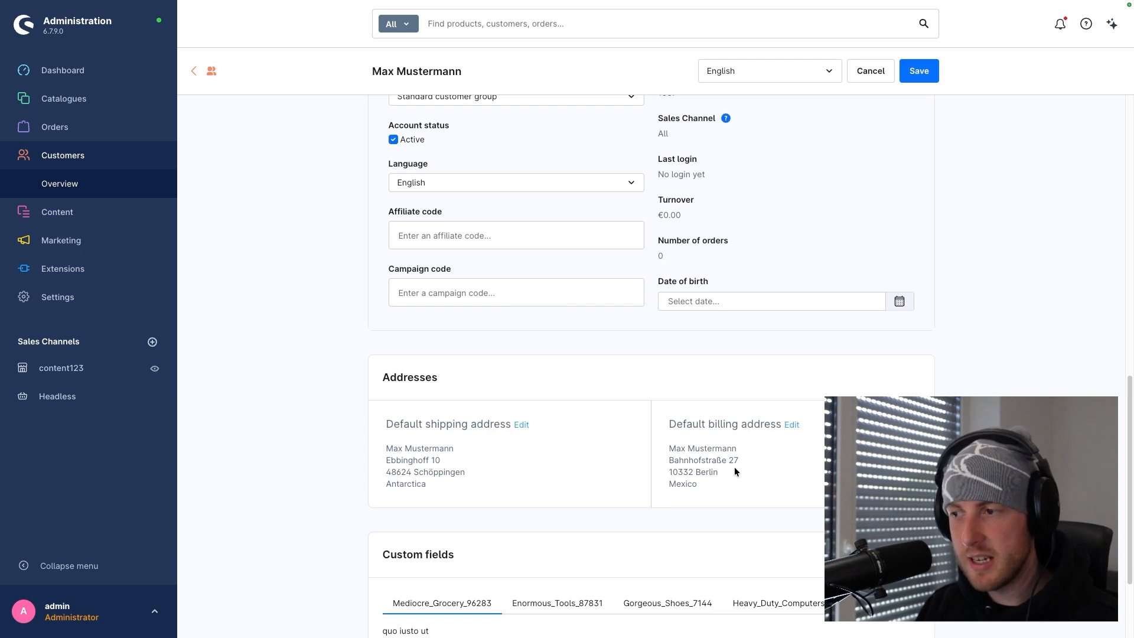
scroll(640, 456, down, 2)
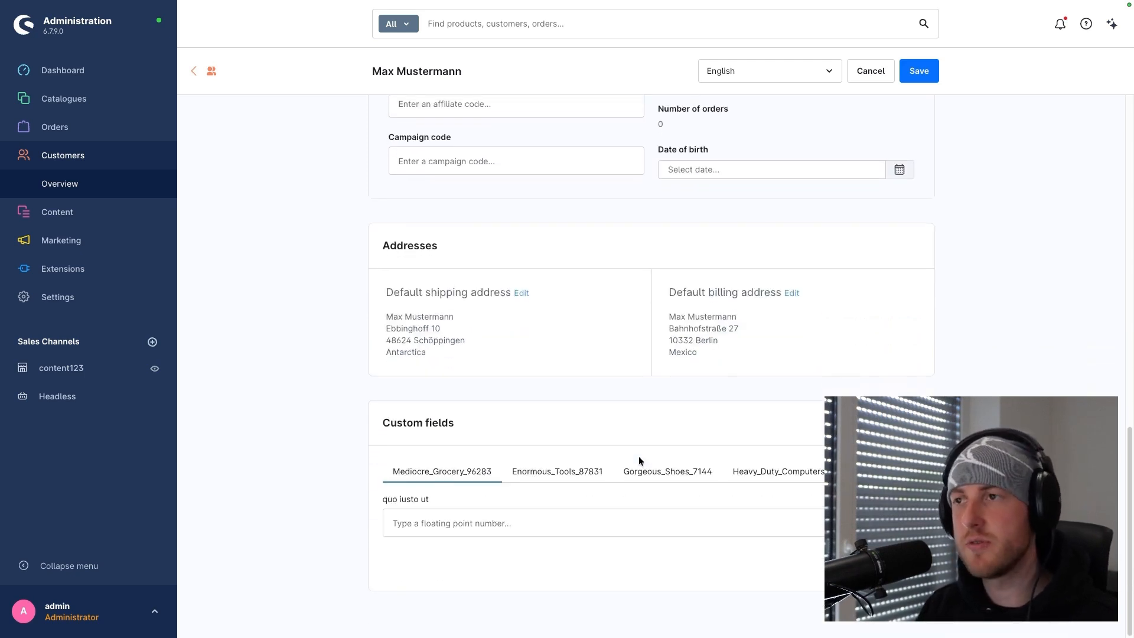
scroll(619, 440, up, 10)
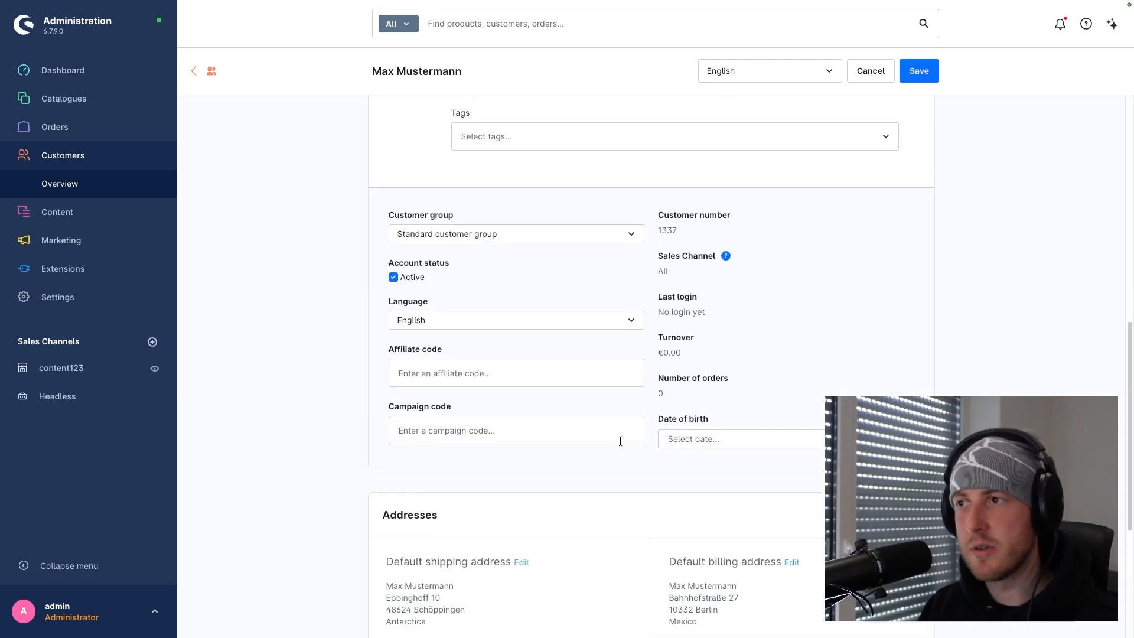
scroll(619, 440, up, 3)
- Make the customer's default shipping address the default billing address as well, save the record and return to the customer list
click(458, 132)
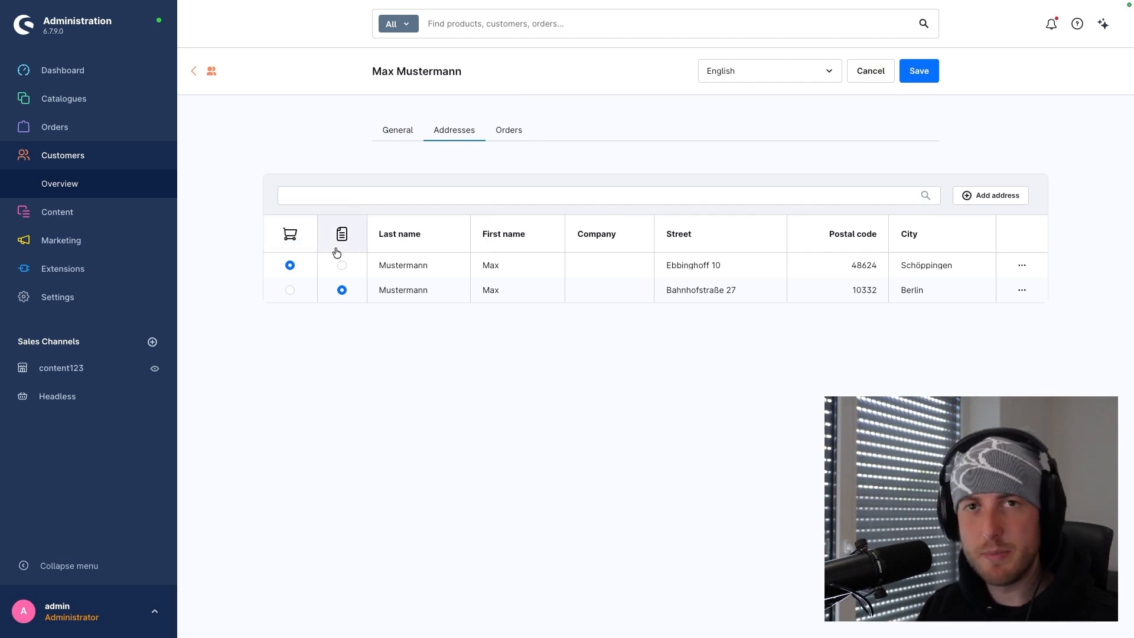
click(341, 265)
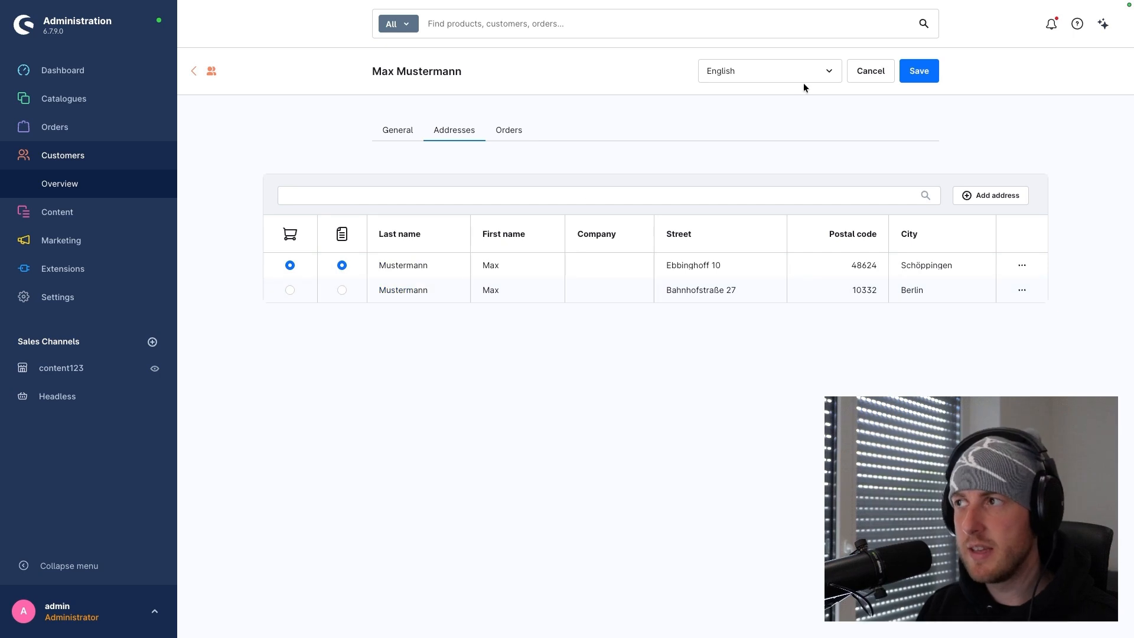
click(919, 71)
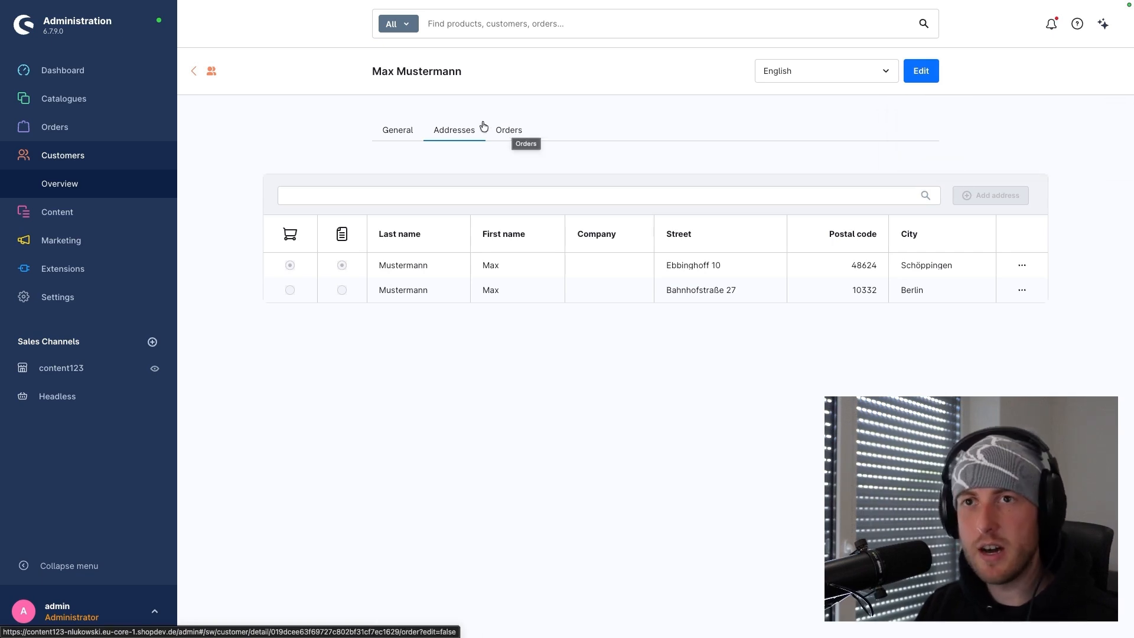
click(194, 70)
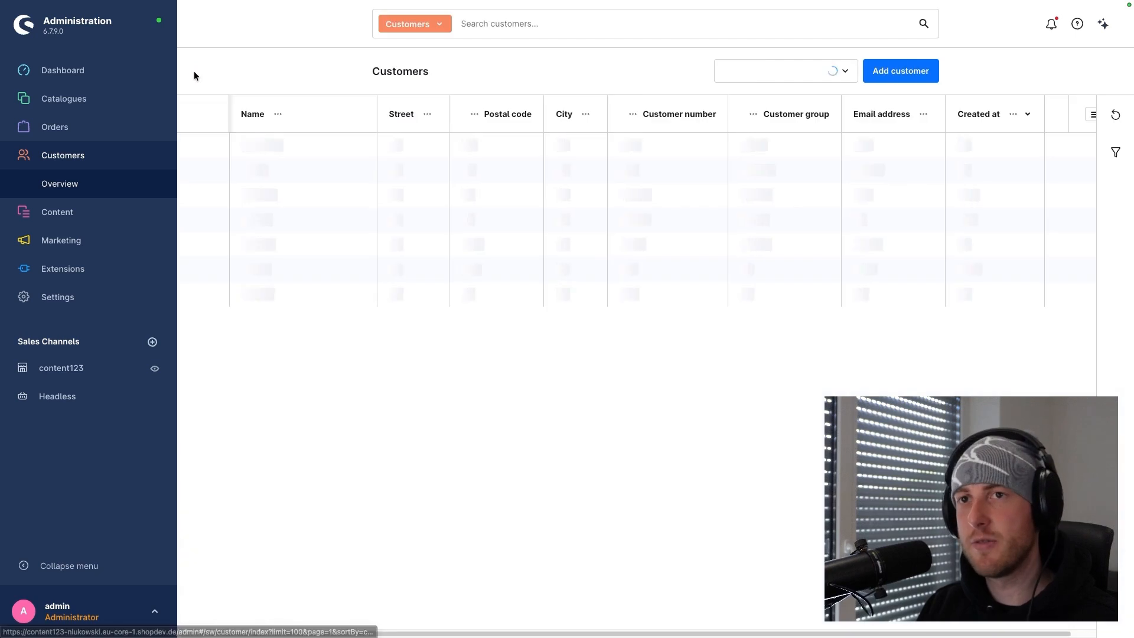